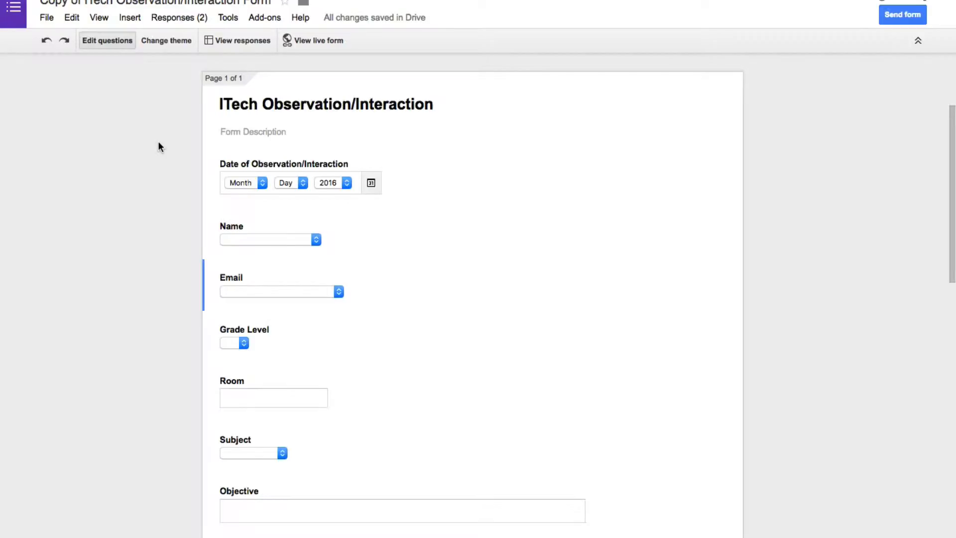
# - Look over the ITech Observation/Interaction form and switch to its responses spreadsheet
pyautogui.scroll(-2, 159, 142)
pyautogui.scroll(3, 158, 142)
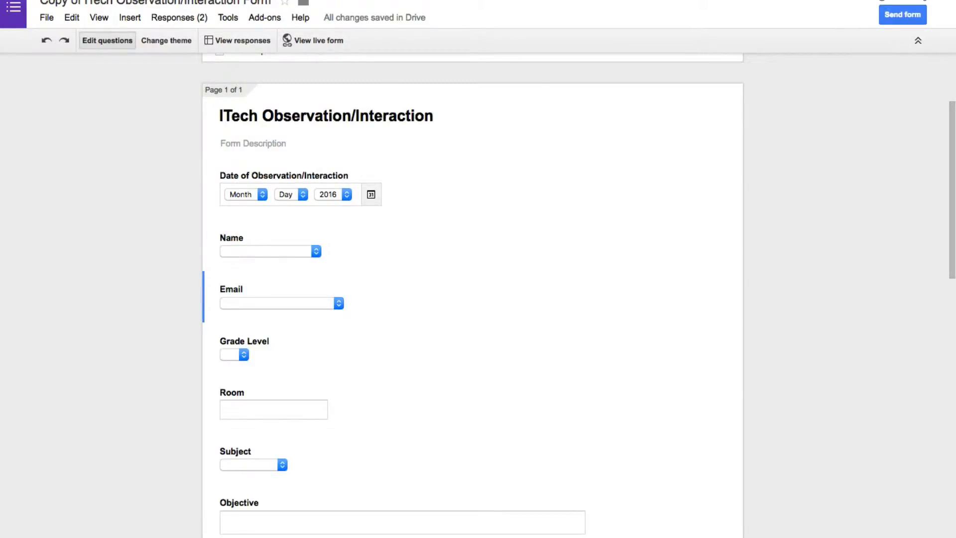
pyautogui.hotkey('ctrl', 'Tab')
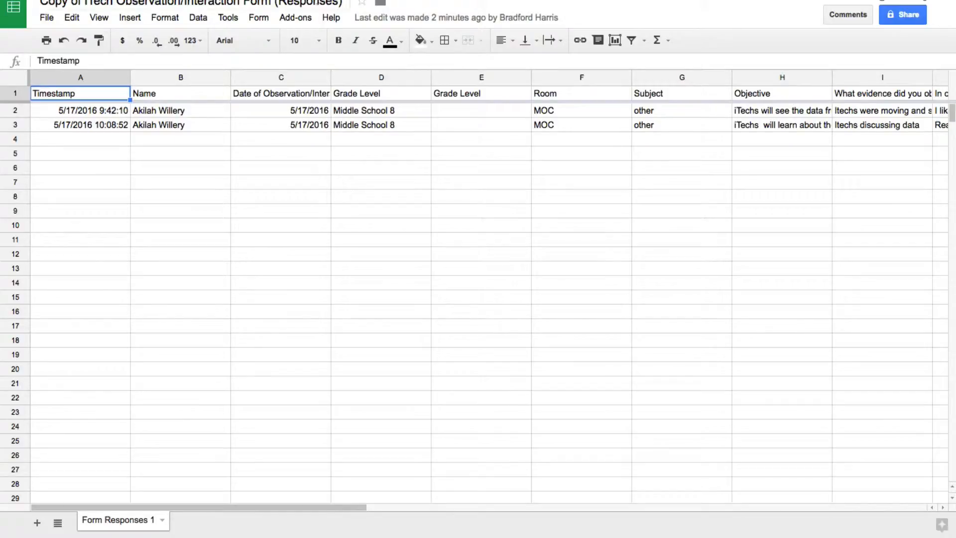
# - Launch the autoCrat add-on for the responses spreadsheet and start a new merge job
pyautogui.click(300, 19)
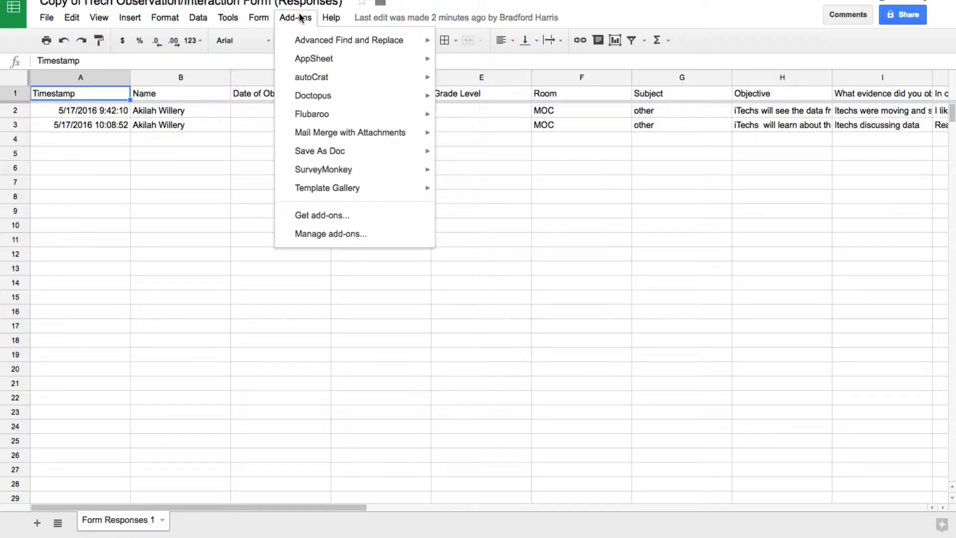
pyautogui.moveTo(300, 44)
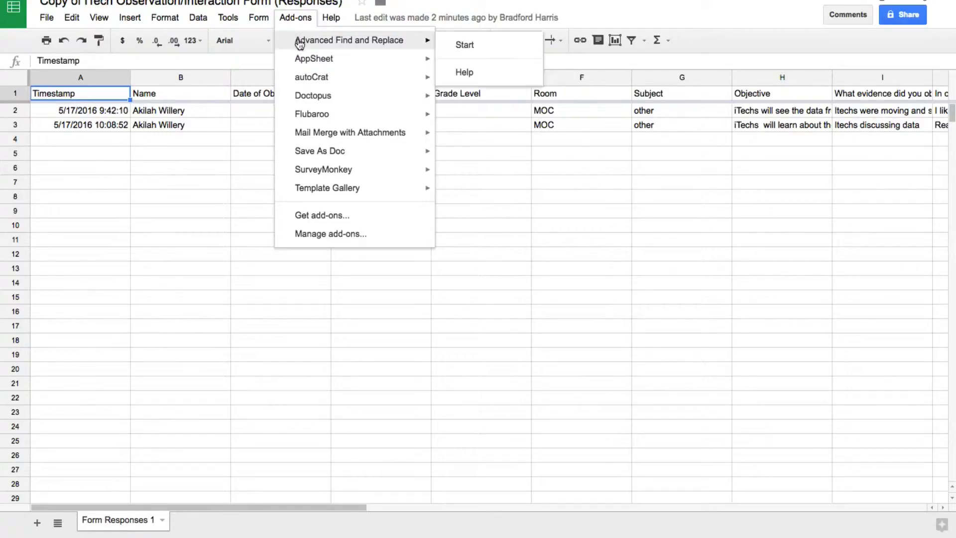
pyautogui.moveTo(307, 79)
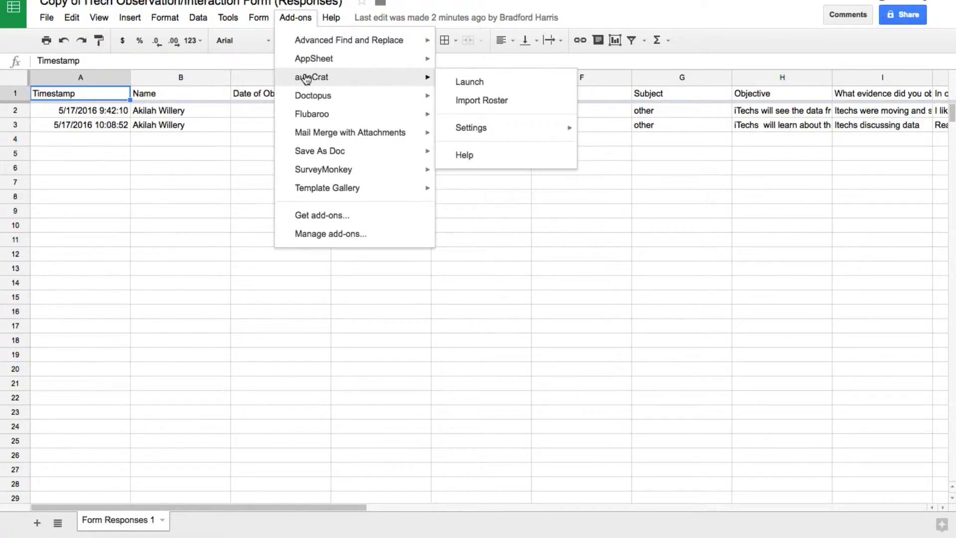
pyautogui.click(466, 83)
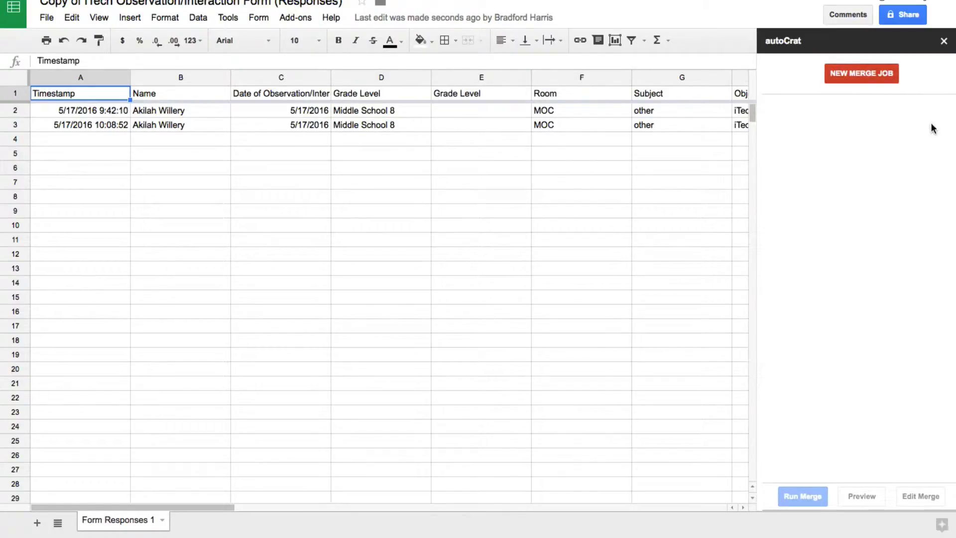
pyautogui.click(866, 73)
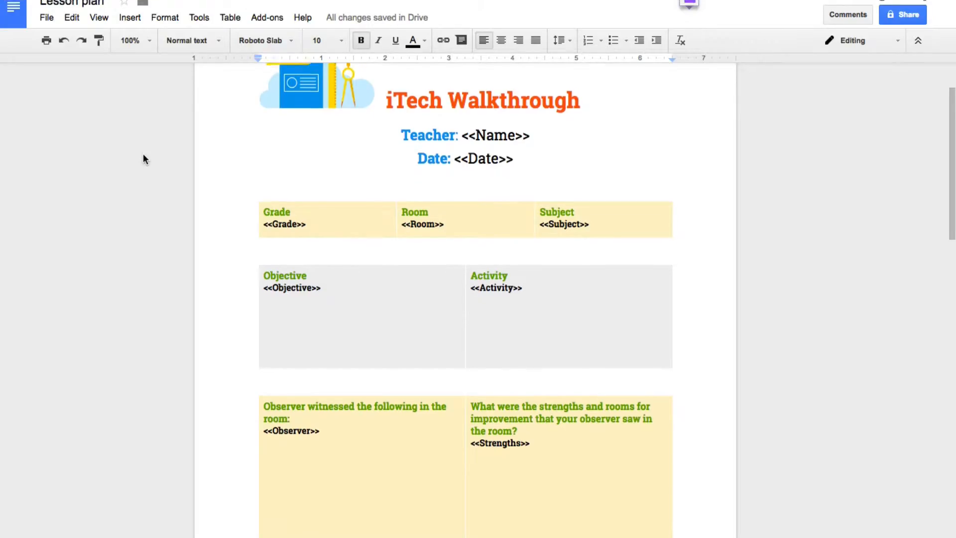
# - Review the iTech Walkthrough document, then search Drive for "Lesson Plan" and choose that document as the merge template
pyautogui.scroll(1, 143, 159)
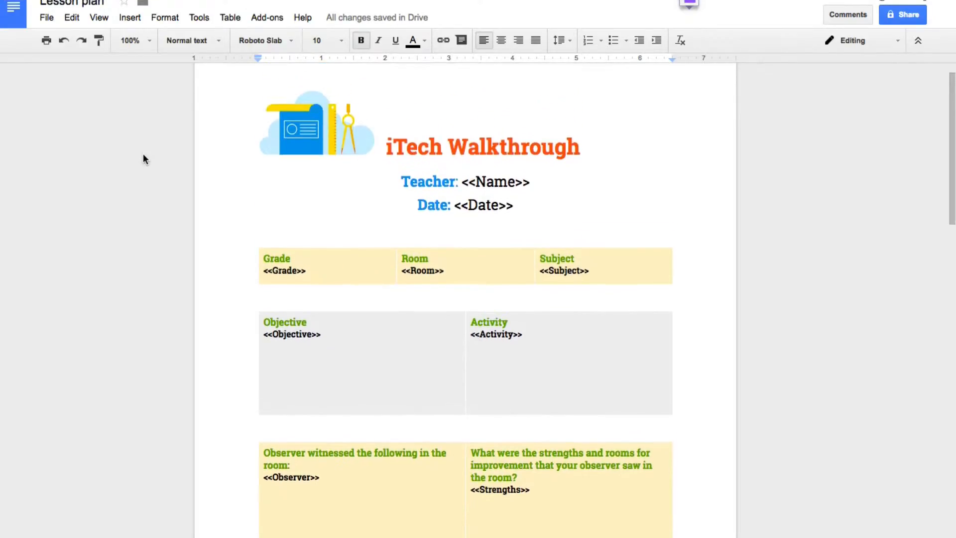
pyautogui.scroll(1, 143, 159)
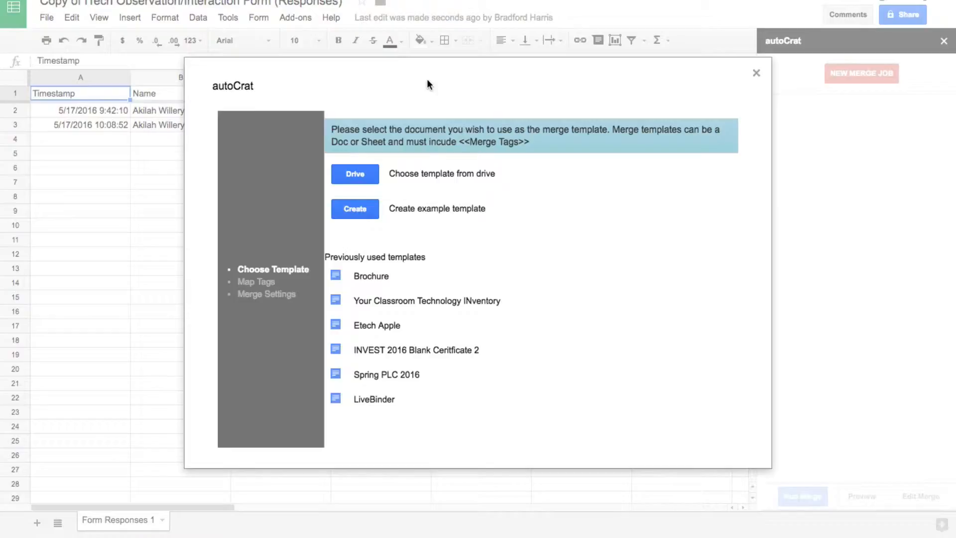
pyautogui.click(363, 171)
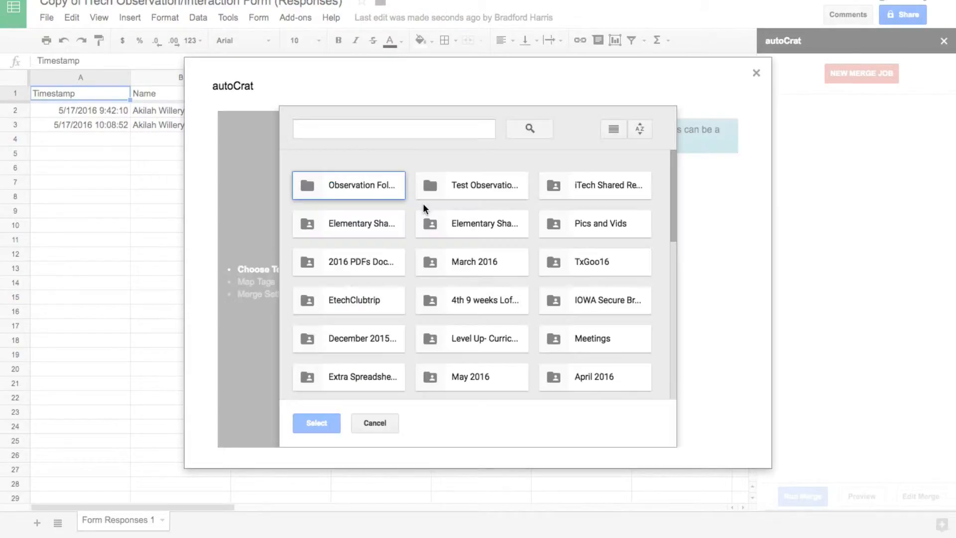
pyautogui.click(390, 128)
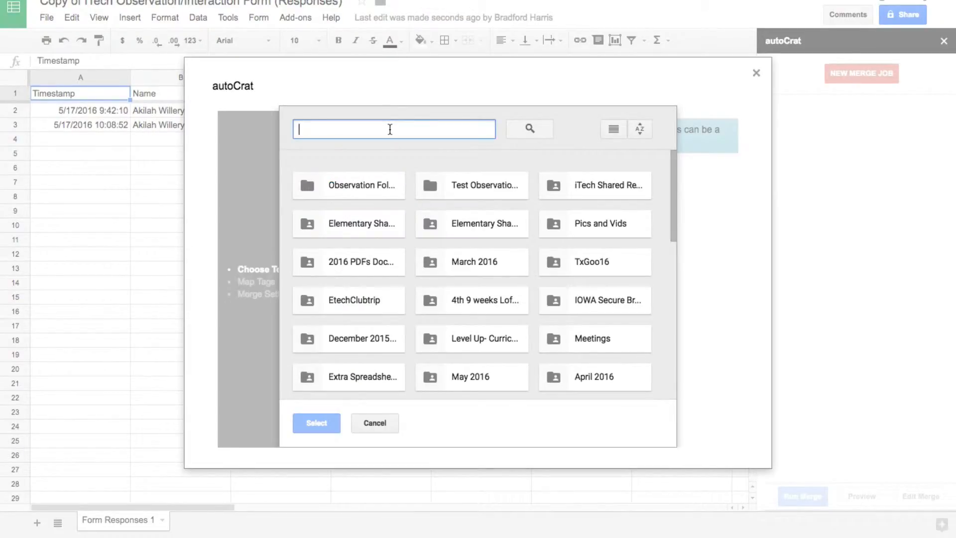
pyautogui.write('Lesson Pl')
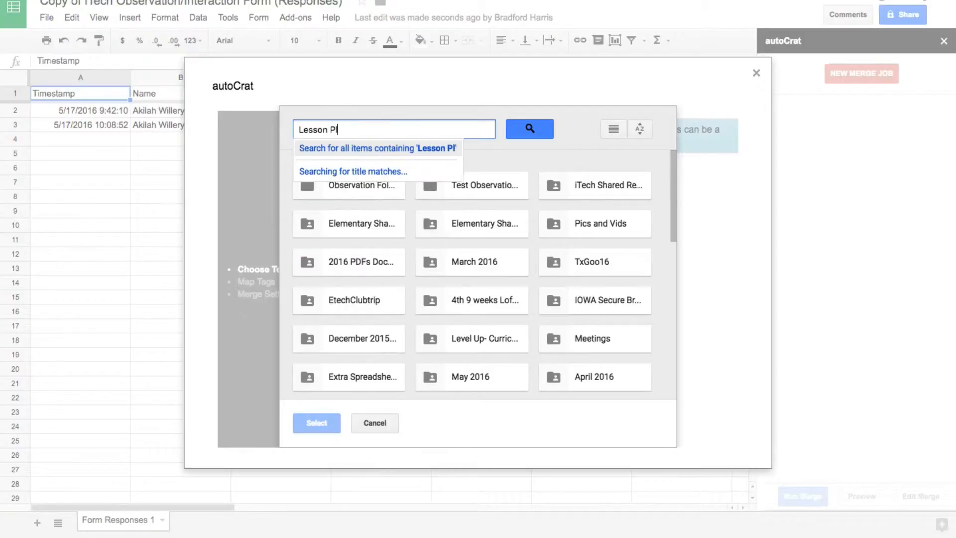
pyautogui.write('an')
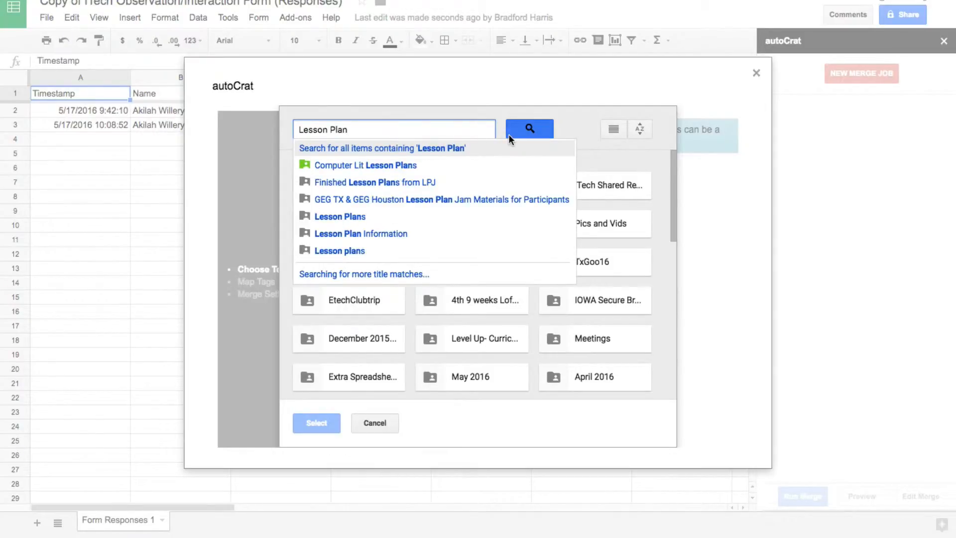
pyautogui.click(527, 131)
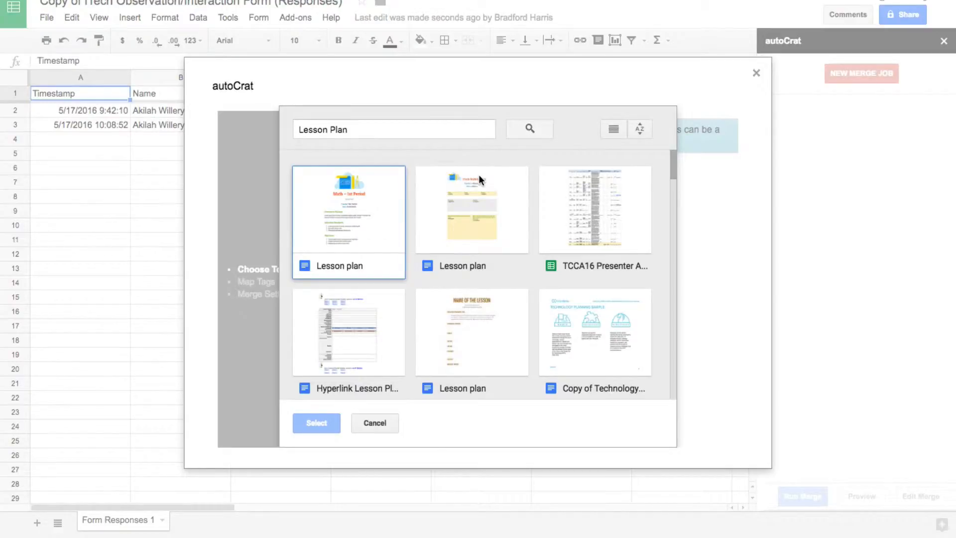
pyautogui.click(468, 216)
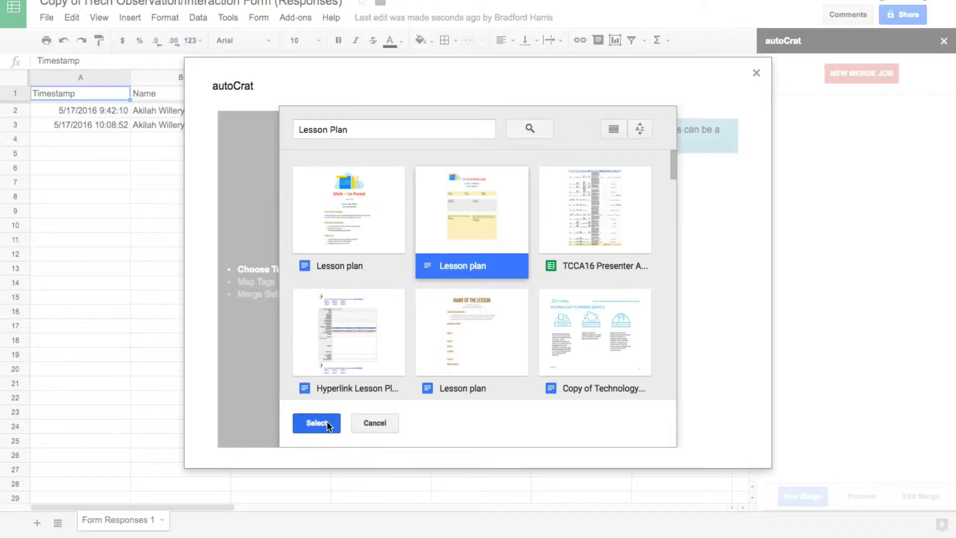
pyautogui.click(327, 422)
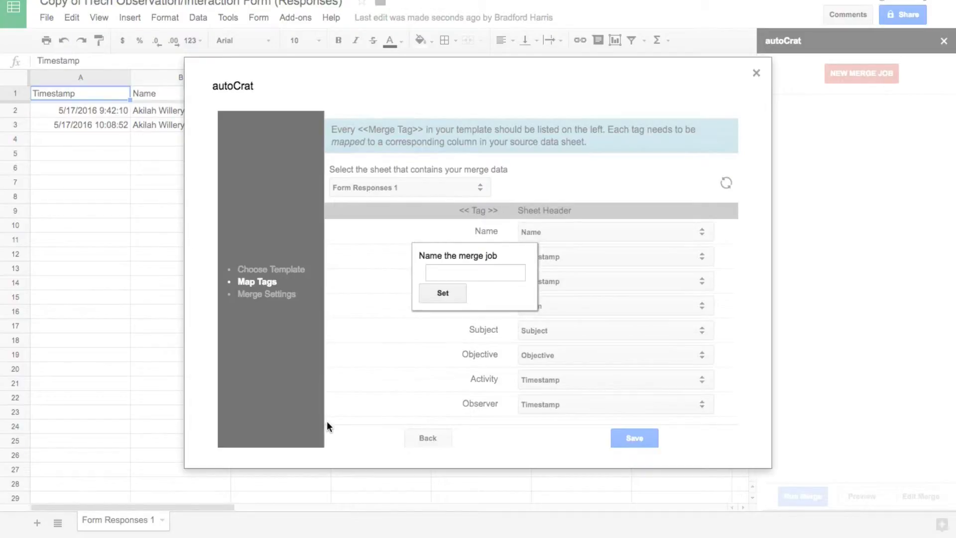
# - Name the merge job "Observation"
pyautogui.click(456, 271)
pyautogui.write('Observation')
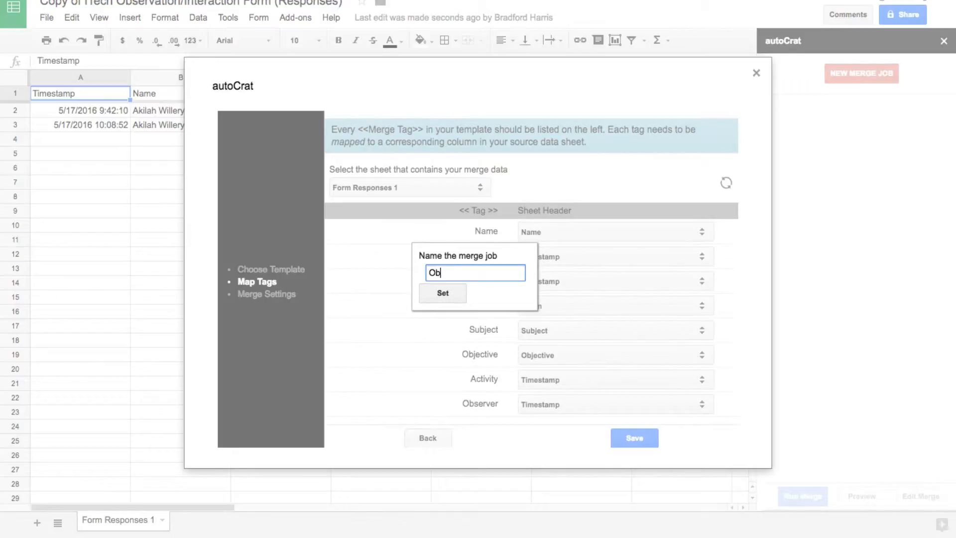
pyautogui.click(440, 292)
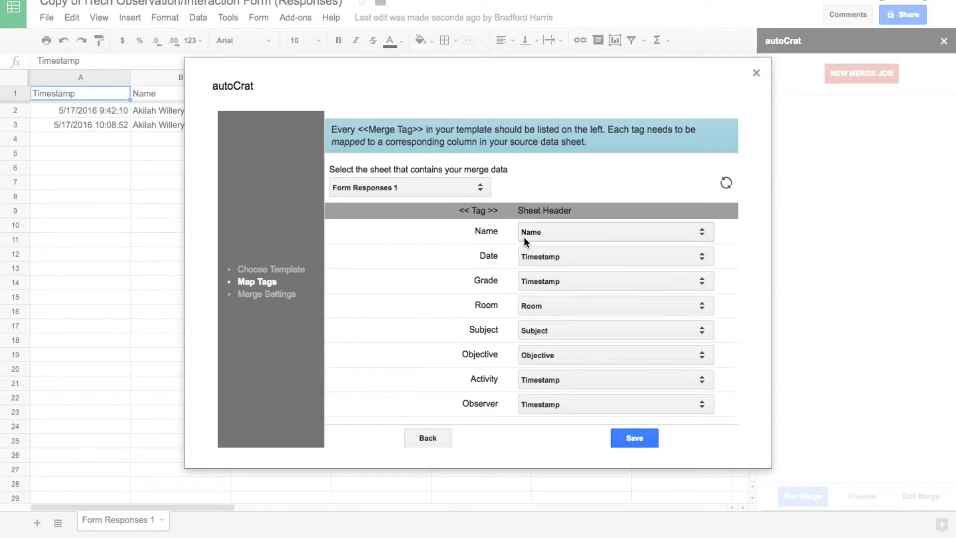
# - Map the Date tag to the Date of Observation/Interaction column and the Grade tag to the first Grade Level column
pyautogui.click(699, 257)
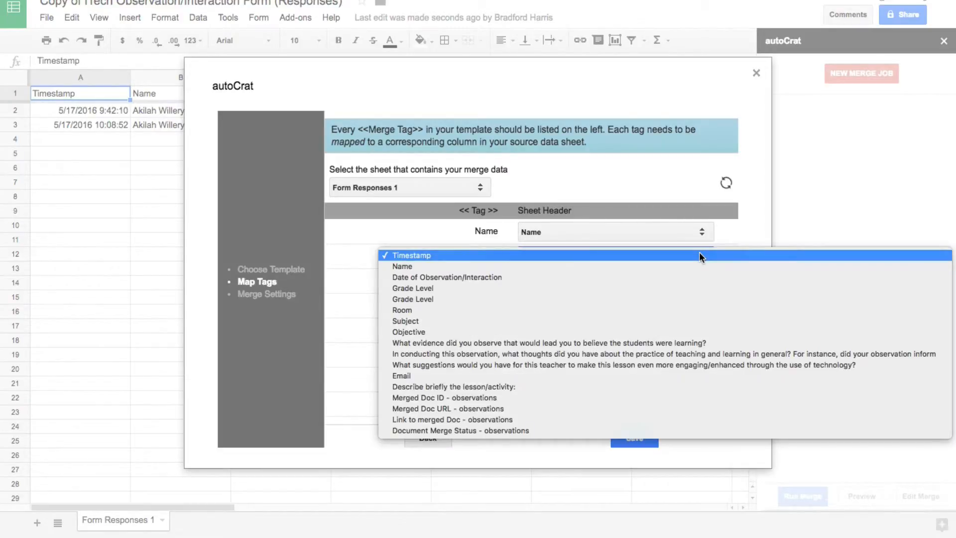
pyautogui.click(503, 279)
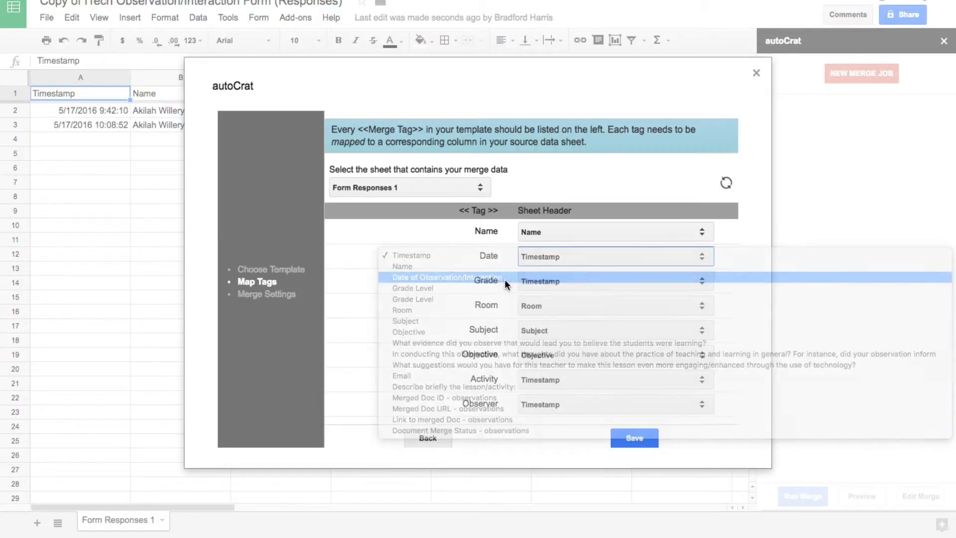
pyautogui.click(533, 280)
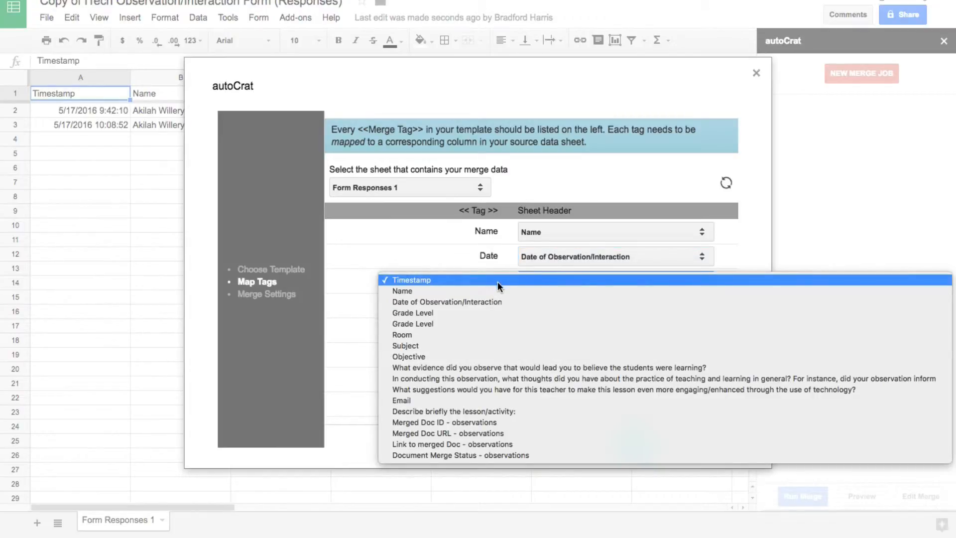
pyautogui.click(464, 314)
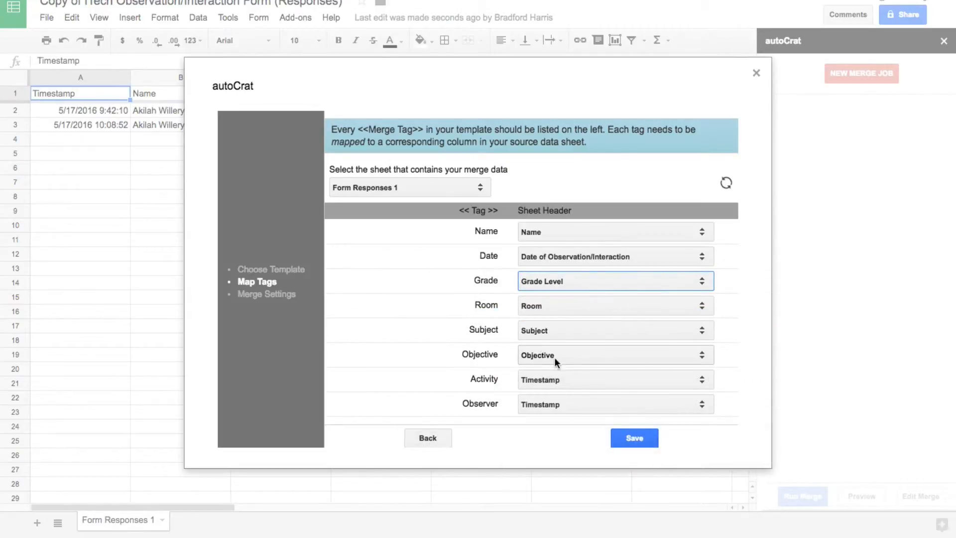
# - Map the Activity tag to "Describe briefly the lesson/activity:" and the Observer tag to the "What evidence did you observe" column
pyautogui.click(623, 378)
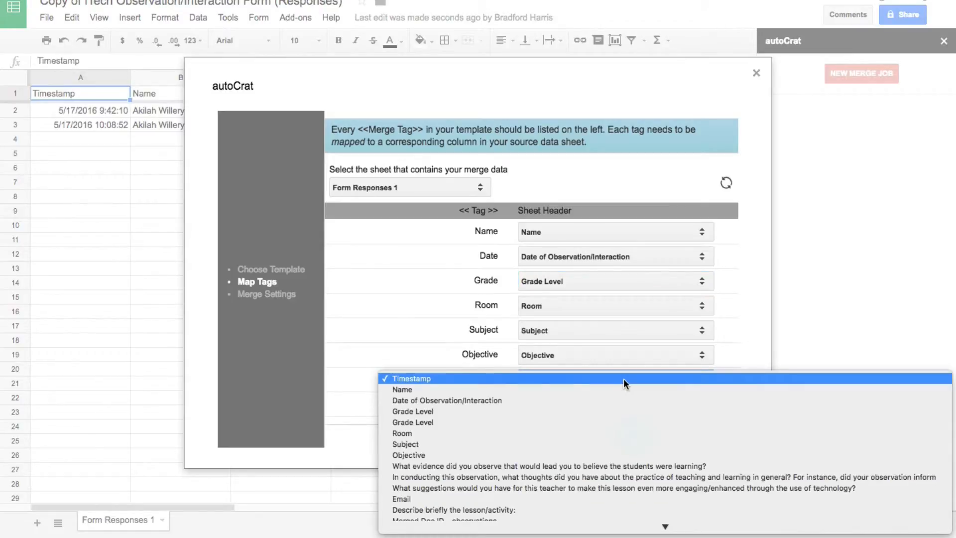
pyautogui.click(542, 504)
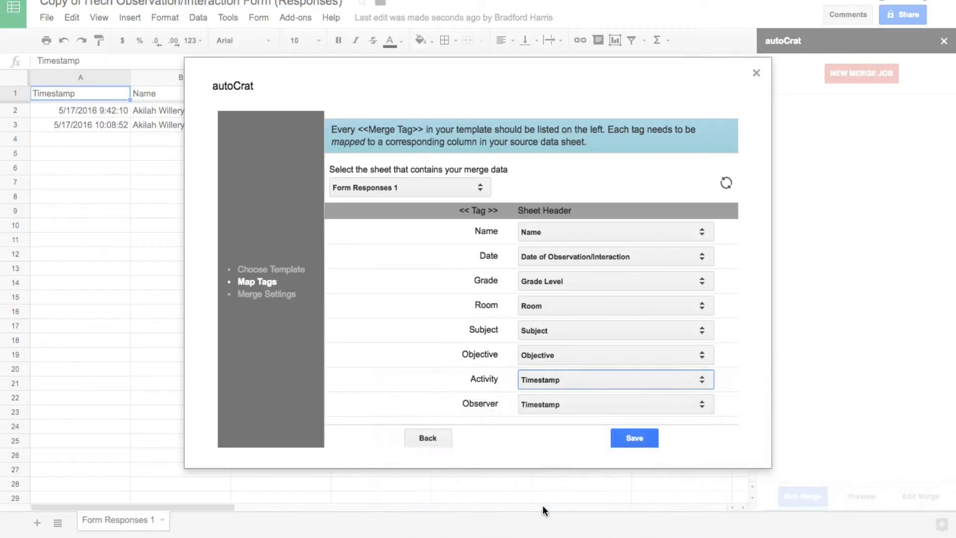
pyautogui.click(559, 402)
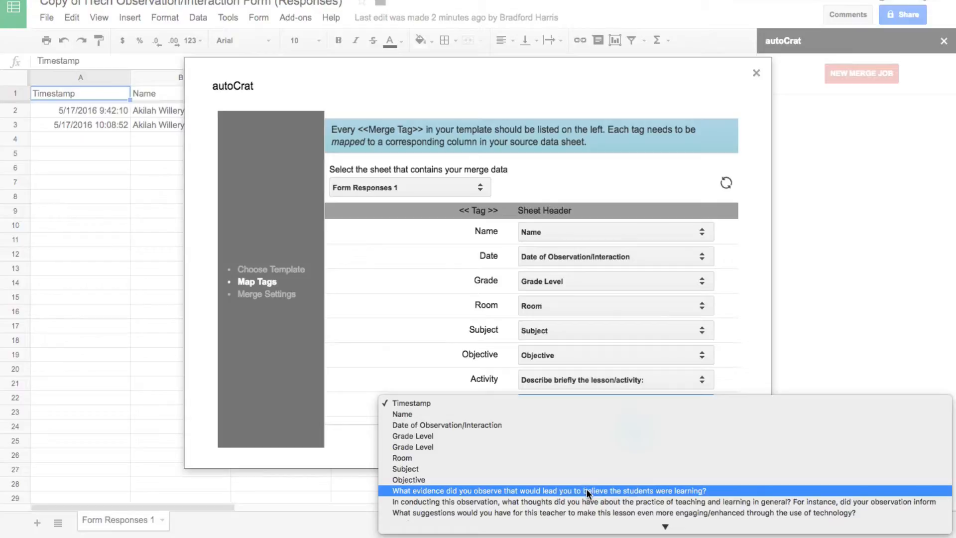
pyautogui.click(587, 490)
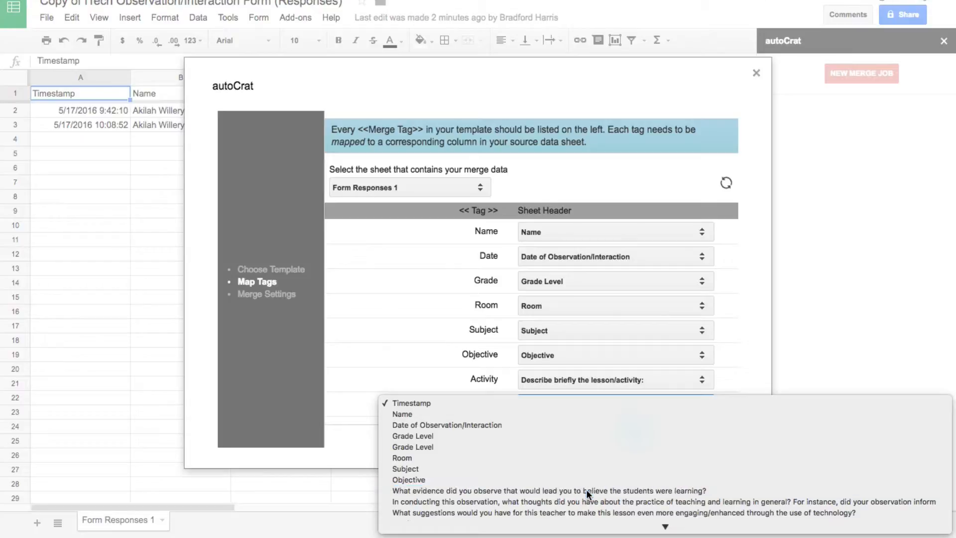
# - Map Strengths to the "In conducting this observation" column and Suggestions to the "What suggestions would you have" column, and save the mapping
pyautogui.scroll(-2, 617, 379)
pyautogui.click(617, 371)
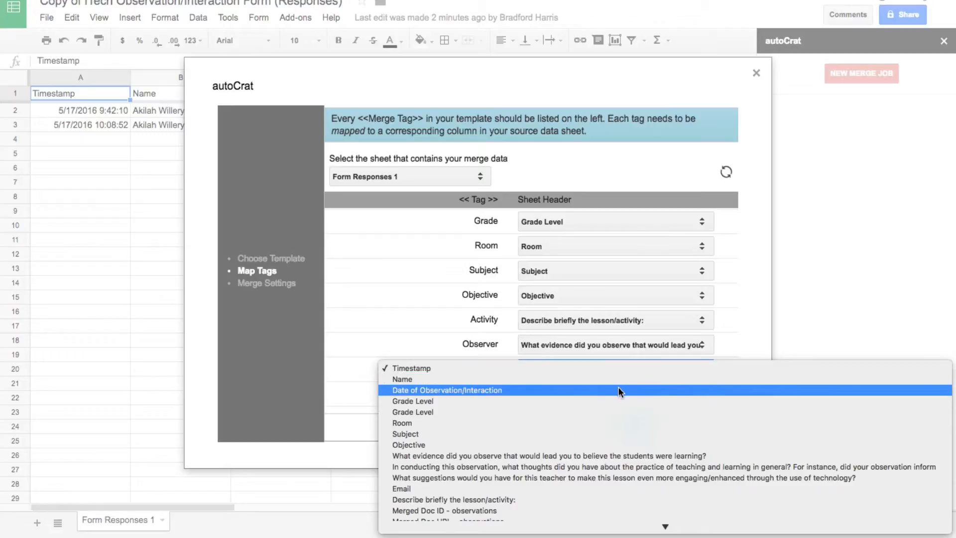
pyautogui.click(623, 462)
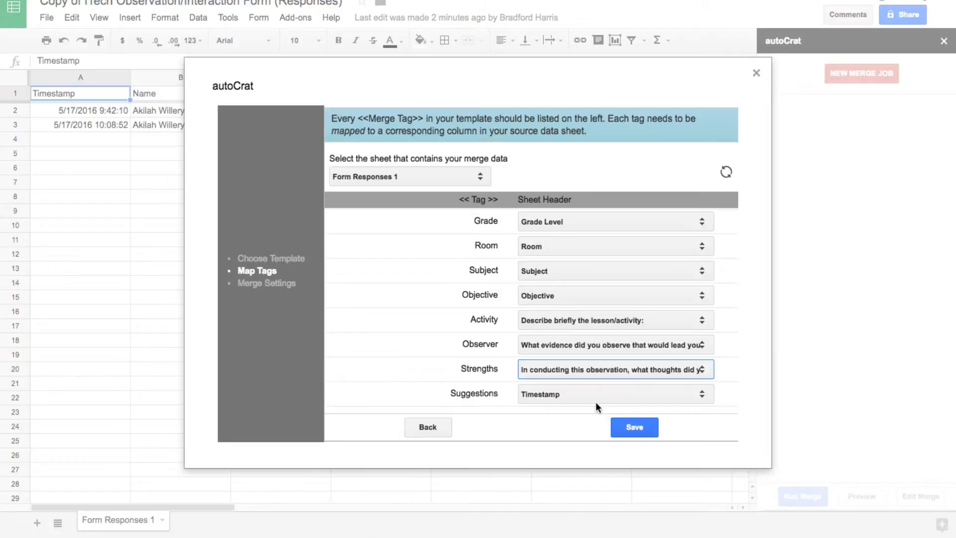
pyautogui.click(589, 390)
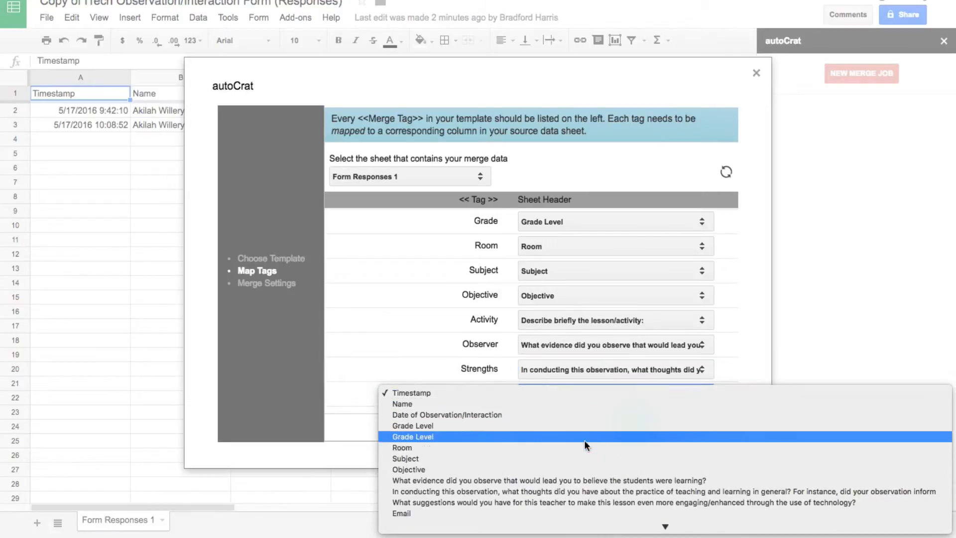
pyautogui.click(579, 500)
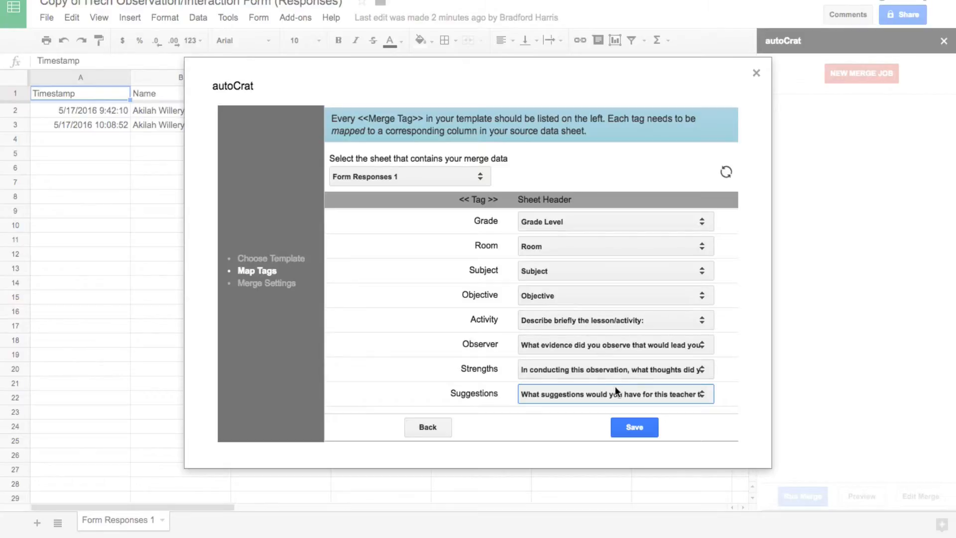
pyautogui.click(627, 430)
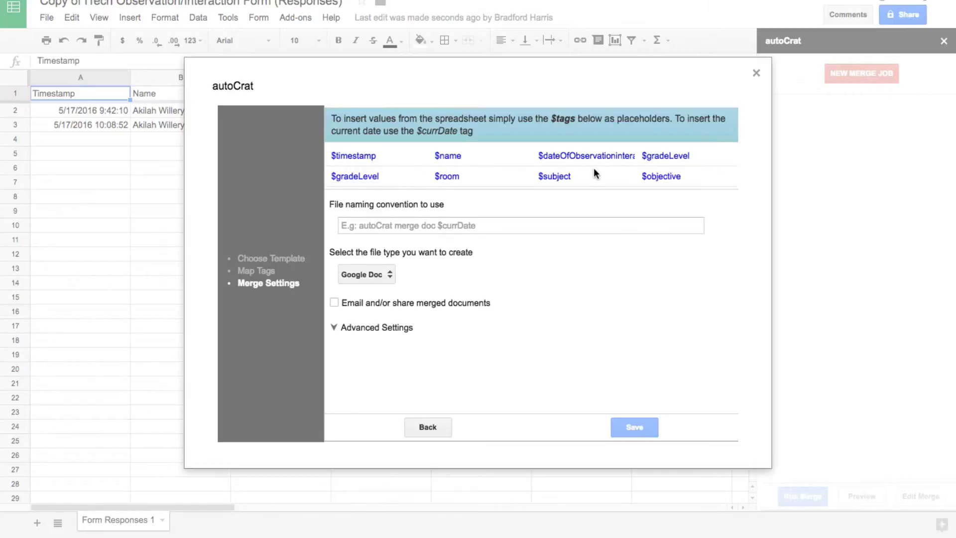
# - Set the file naming convention to "Observations" and the output file type to PDF
pyautogui.scroll(-5, 595, 175)
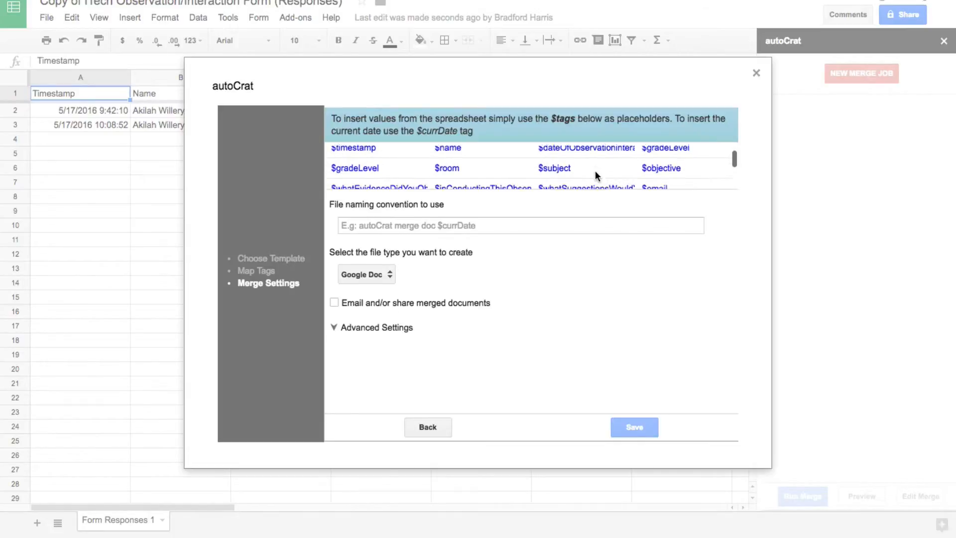
pyautogui.scroll(3, 595, 170)
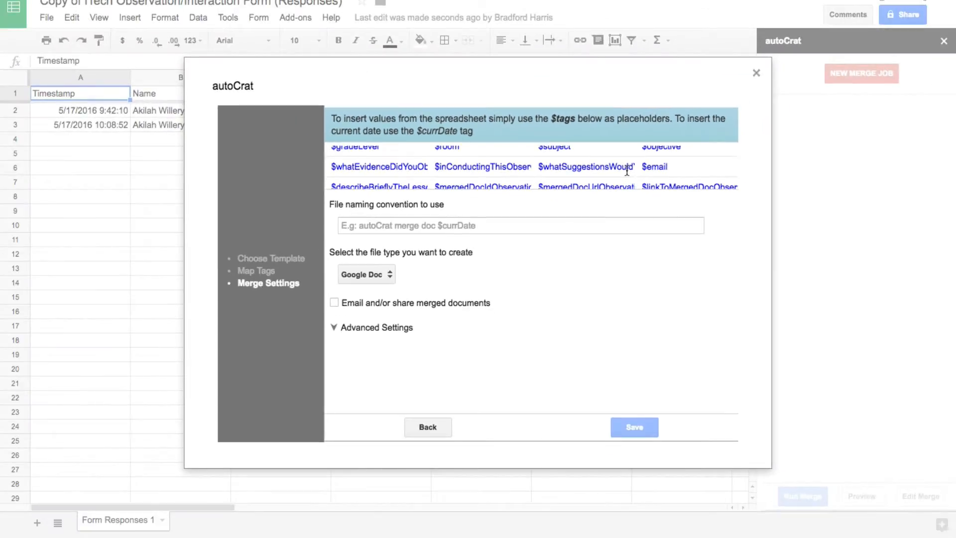
pyautogui.scroll(1, 644, 73)
pyautogui.scroll(2, 627, 170)
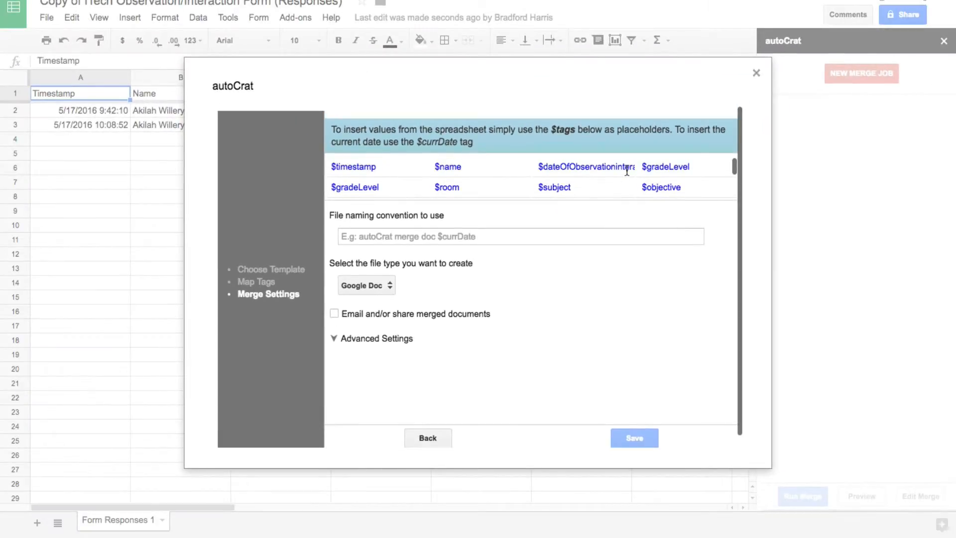
pyautogui.click(449, 238)
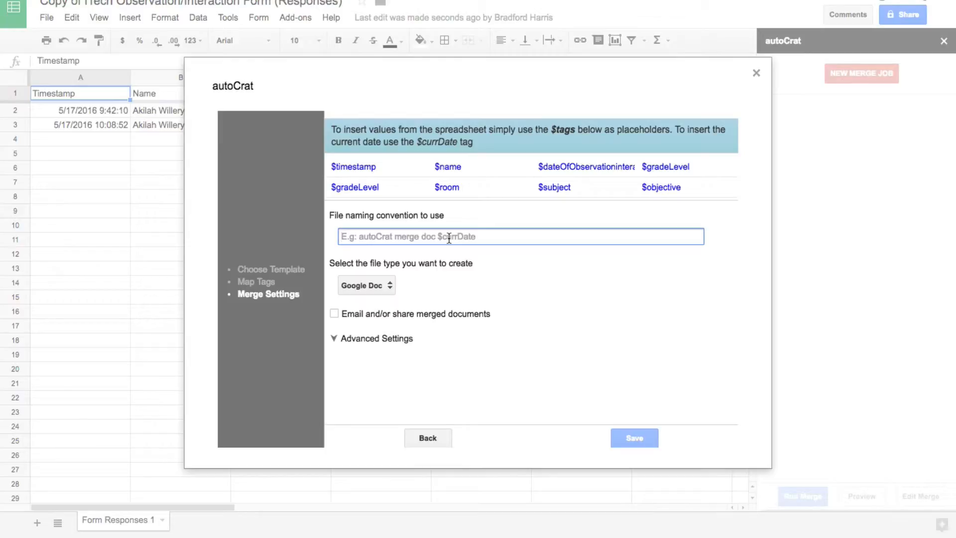
pyautogui.write('O')
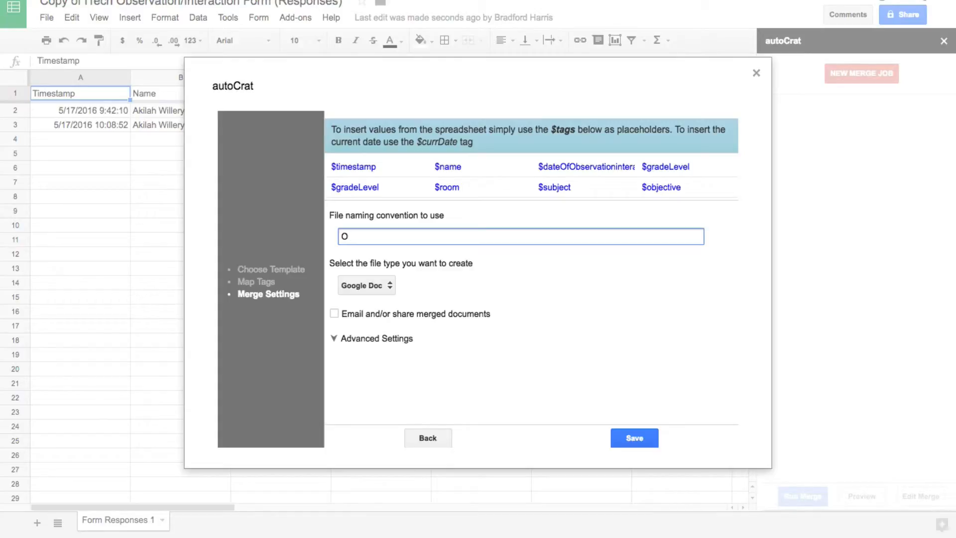
pyautogui.write('bservations')
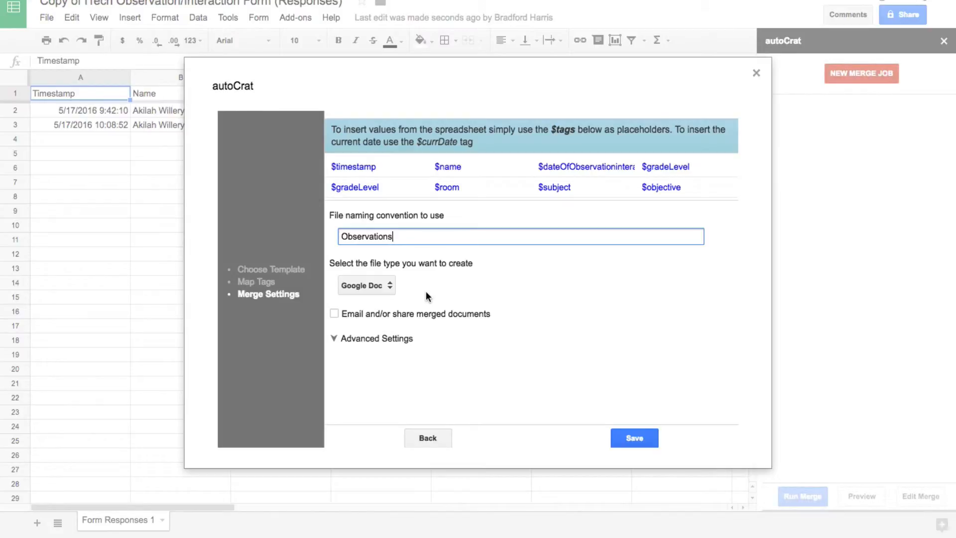
pyautogui.click(389, 283)
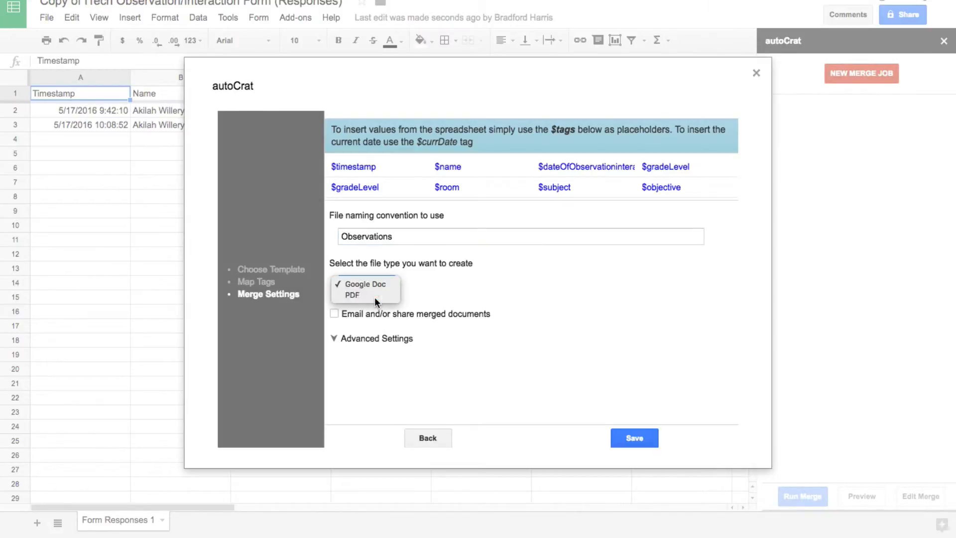
pyautogui.click(375, 297)
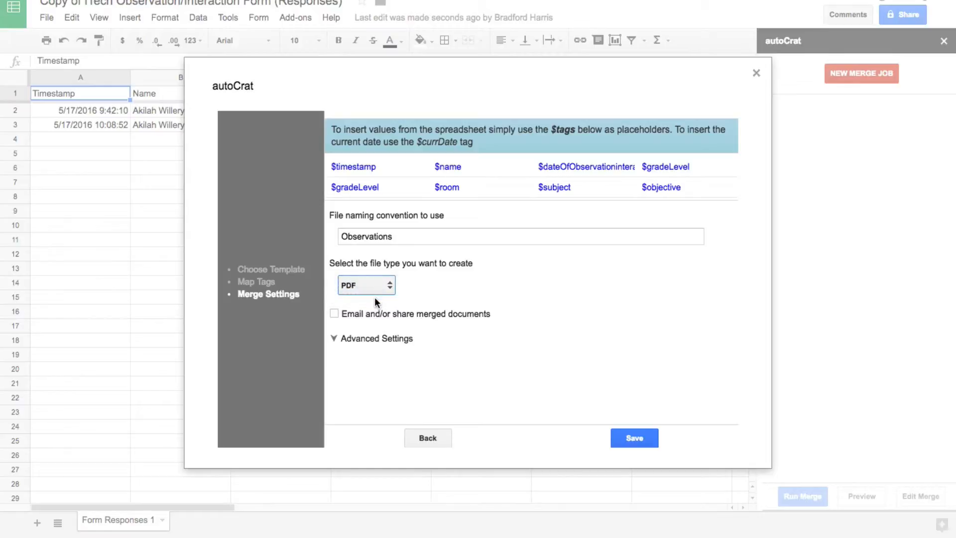
# - Enable emailing of the merged documents, addressed to the $email tag with the subject "Your Observation"
pyautogui.click(337, 313)
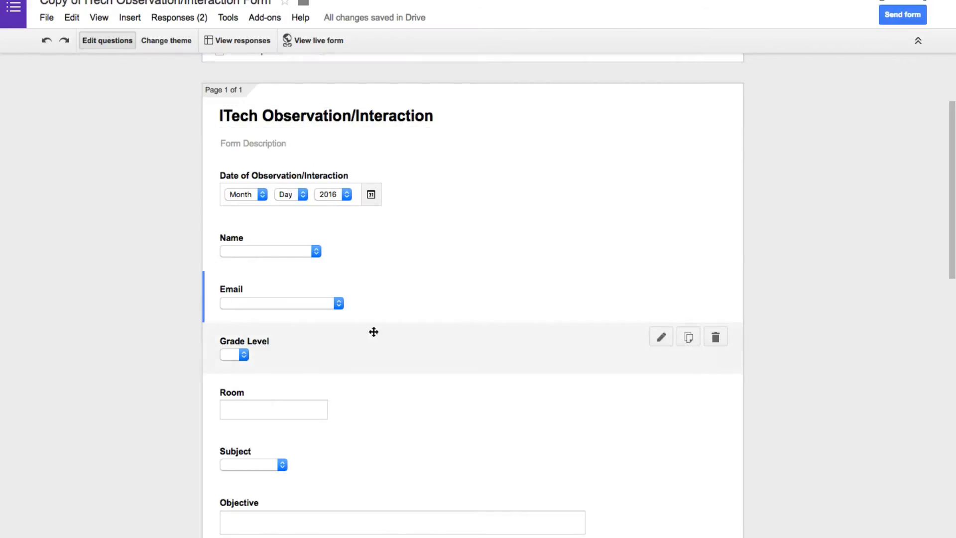
pyautogui.click(345, 304)
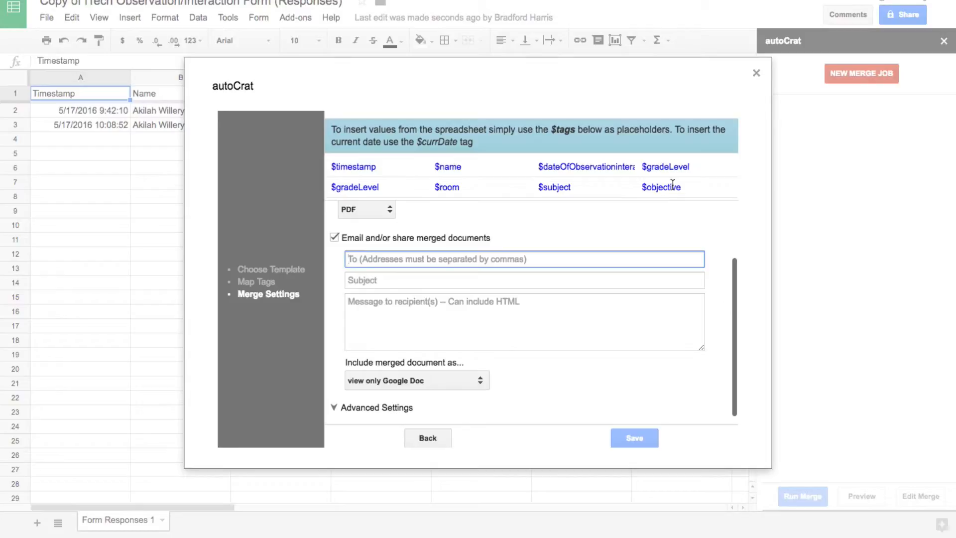
pyautogui.scroll(-2, 672, 184)
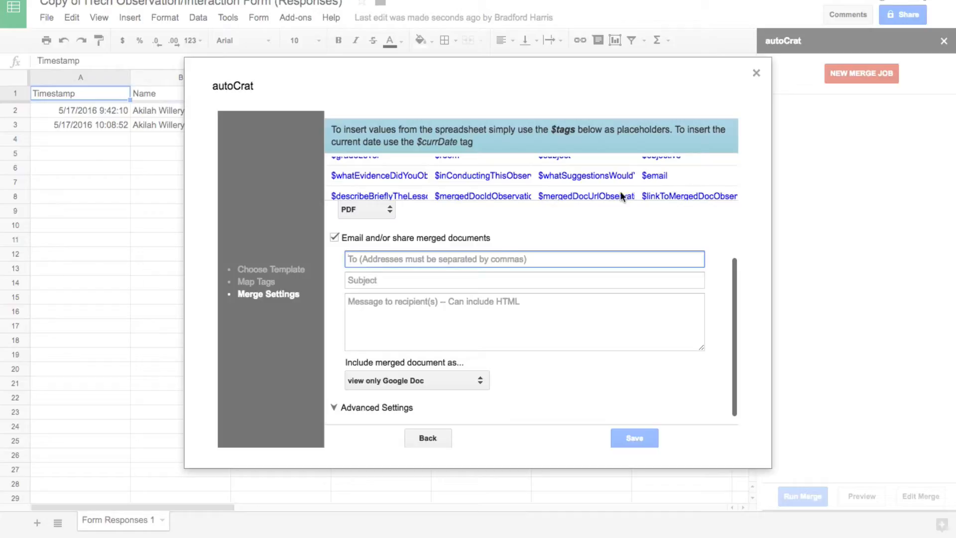
pyautogui.click(486, 260)
pyautogui.write('$')
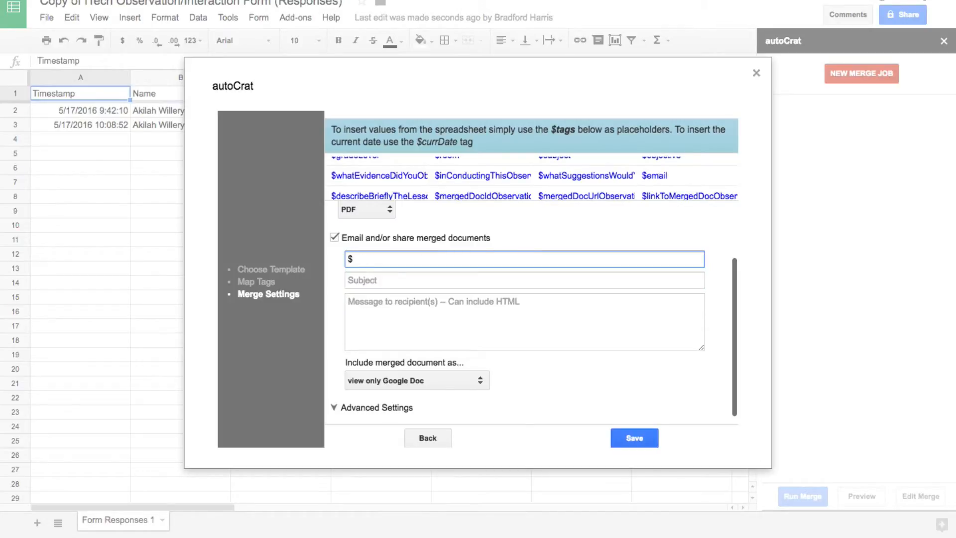
pyautogui.write('email')
pyautogui.click(472, 277)
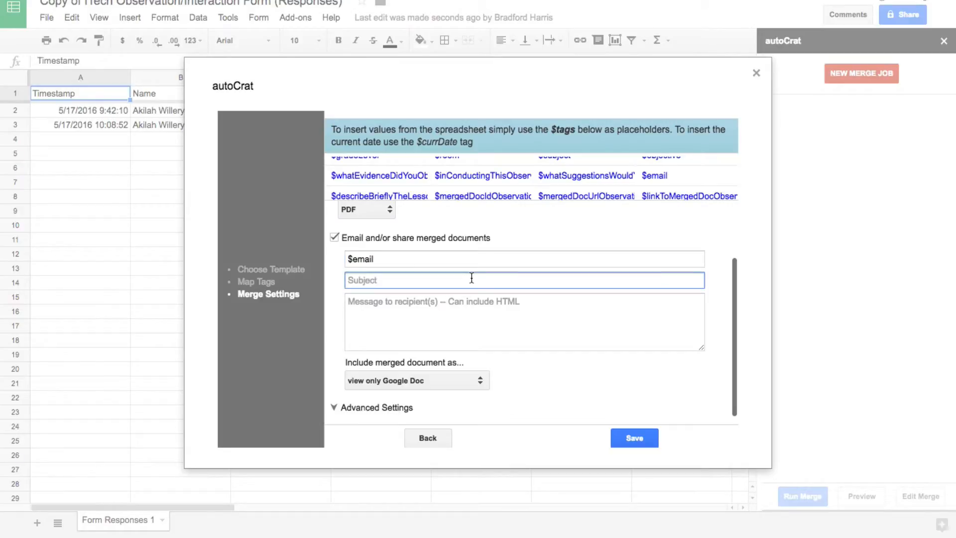
pyautogui.write('Your ')
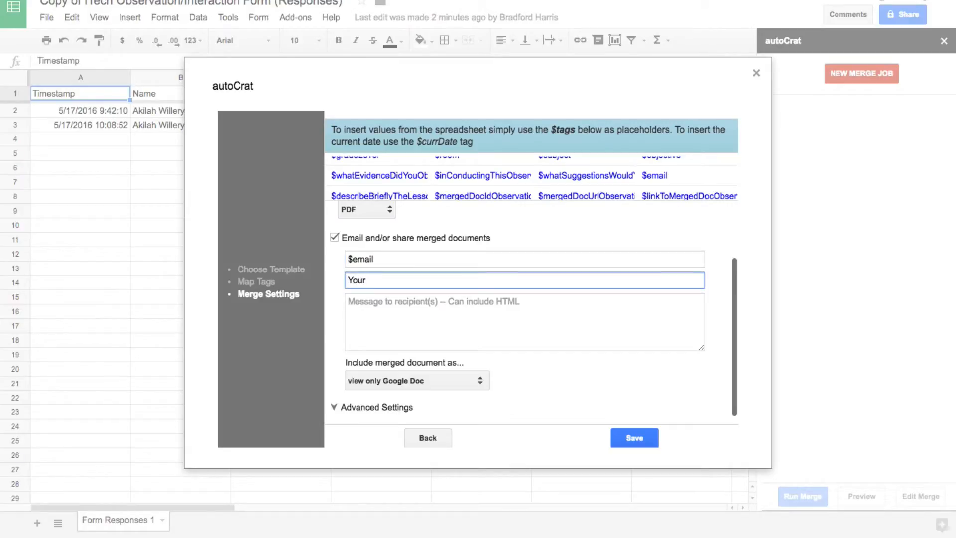
pyautogui.write('Observation')
# - Write the email message "This is a copy of your observation." followed by "Thanks," and the sender's name on separate paragraphs
pyautogui.click(461, 303)
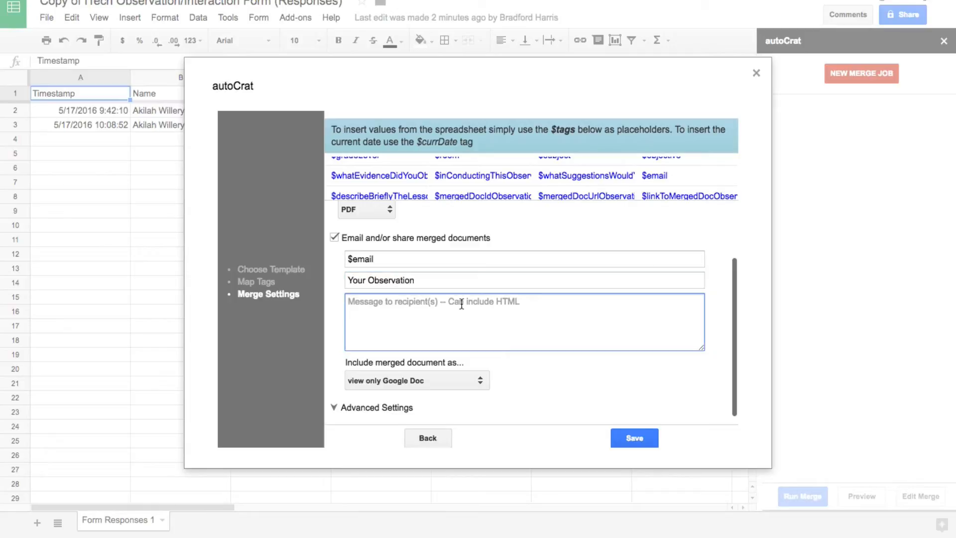
pyautogui.write('This is a copy of your observation.')
pyautogui.press('Return')
pyautogui.press('Return')
pyautogui.write('Thanks,')
pyautogui.press('Return')
pyautogui.press('Return')
pyautogui.write('Harri')
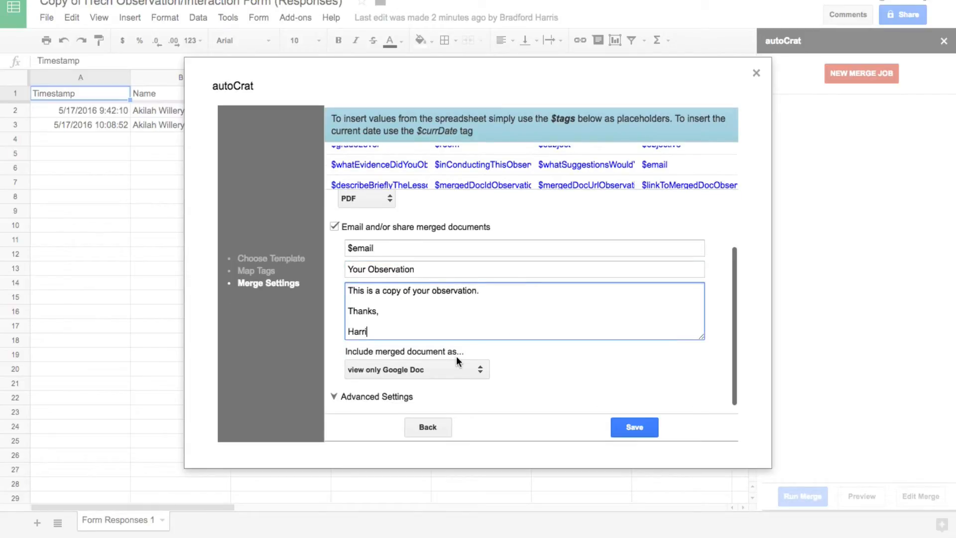
# - Include the merged document as a PDF file attachment and complete the sender's name in the message
pyautogui.click(459, 372)
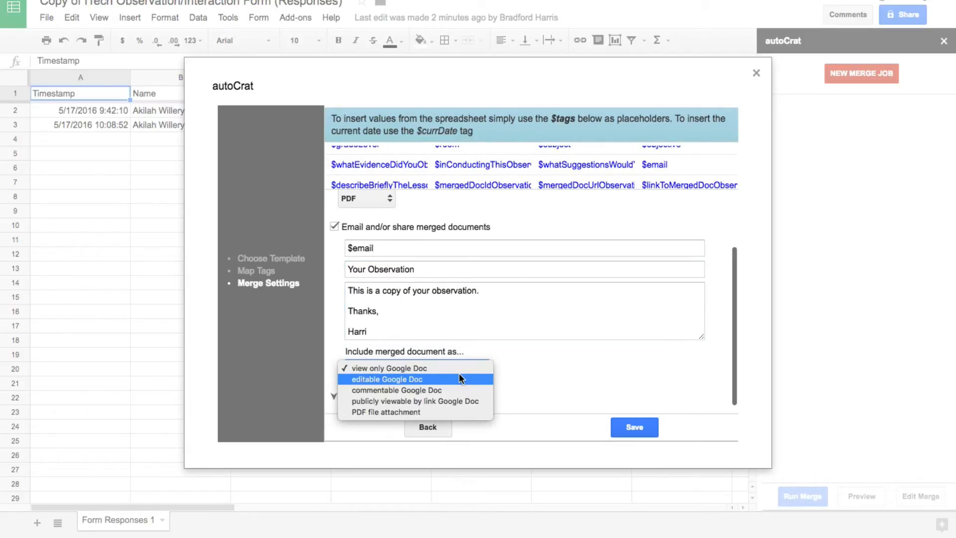
pyautogui.click(434, 412)
pyautogui.click(400, 337)
pyautogui.write('s')
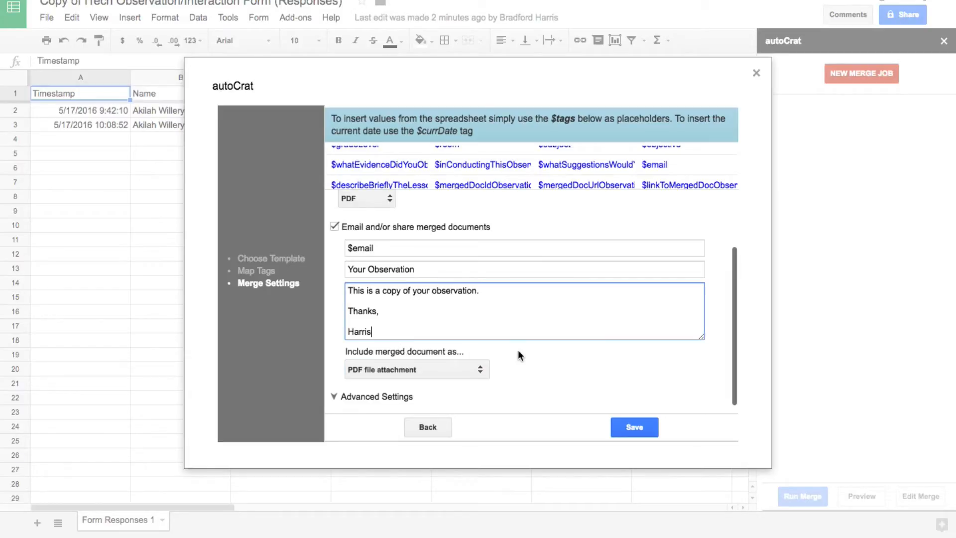
# - In the advanced settings, add Observation Folder as the destination folder for the merged documents
pyautogui.click(363, 396)
pyautogui.scroll(-5, 362, 396)
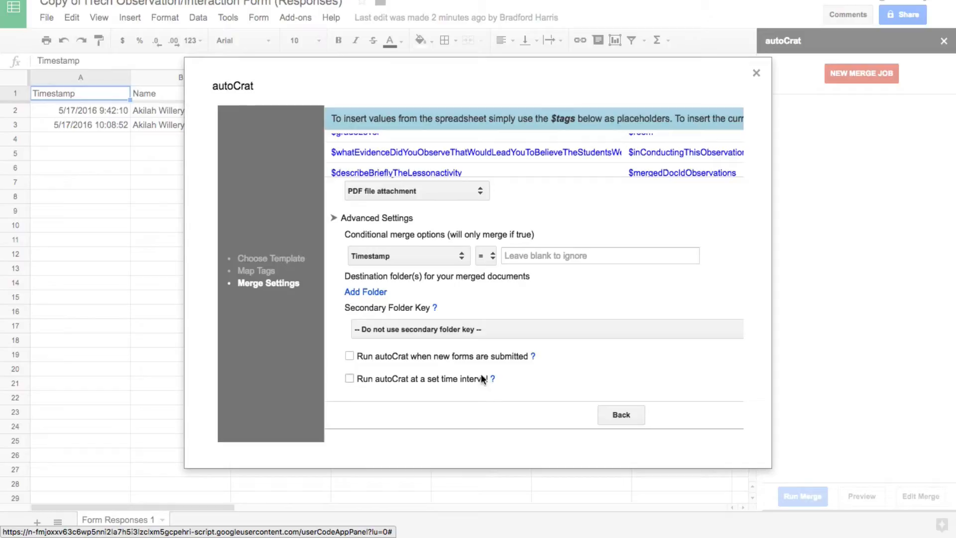
pyautogui.click(381, 291)
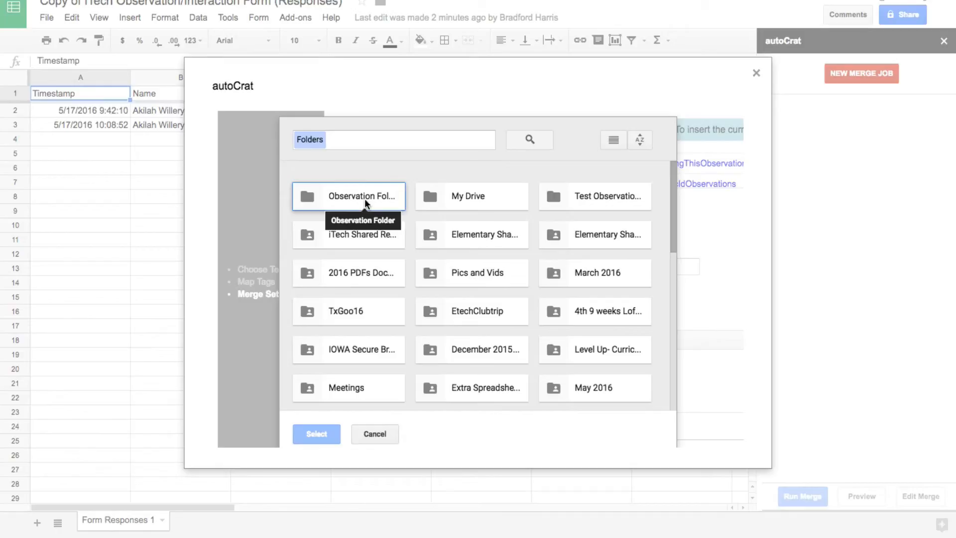
pyautogui.click(364, 199)
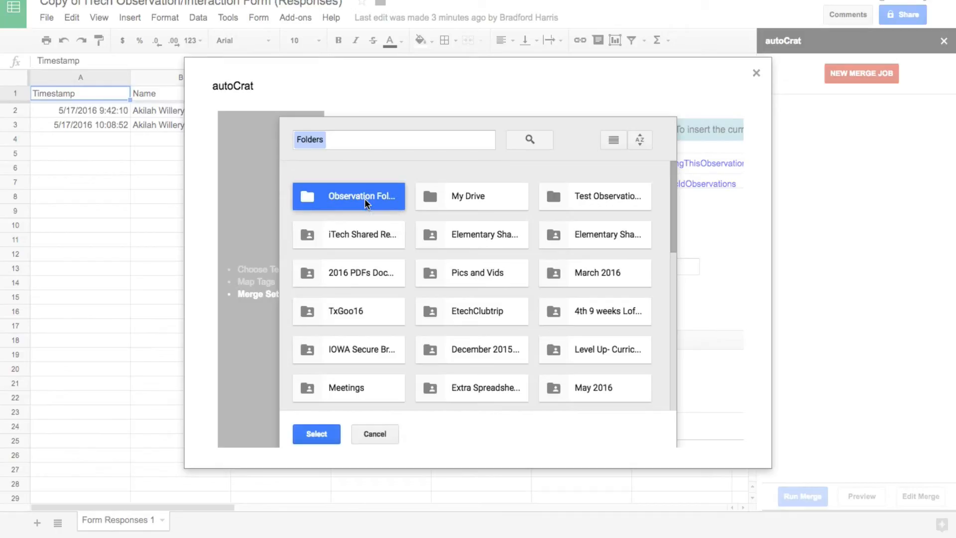
pyautogui.click(318, 431)
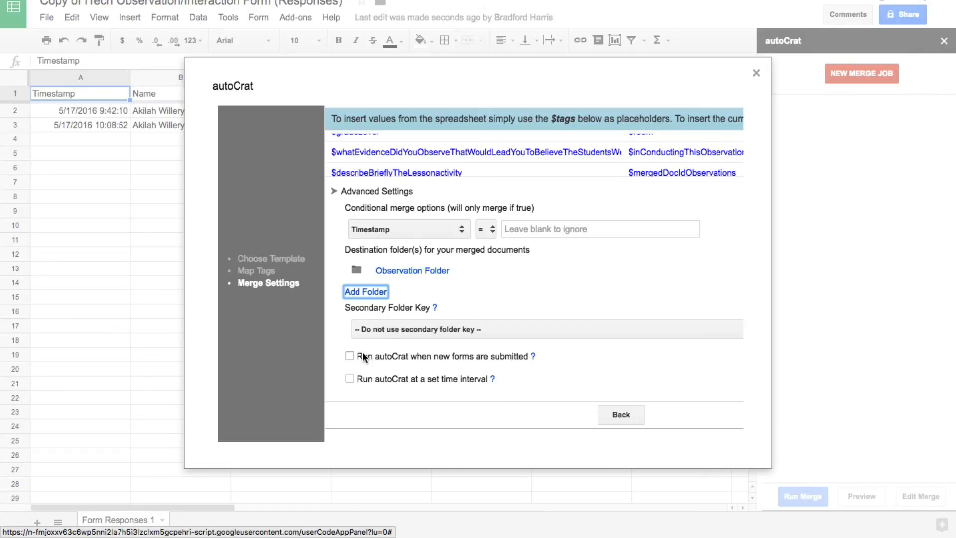
pyautogui.click(345, 380)
pyautogui.click(416, 378)
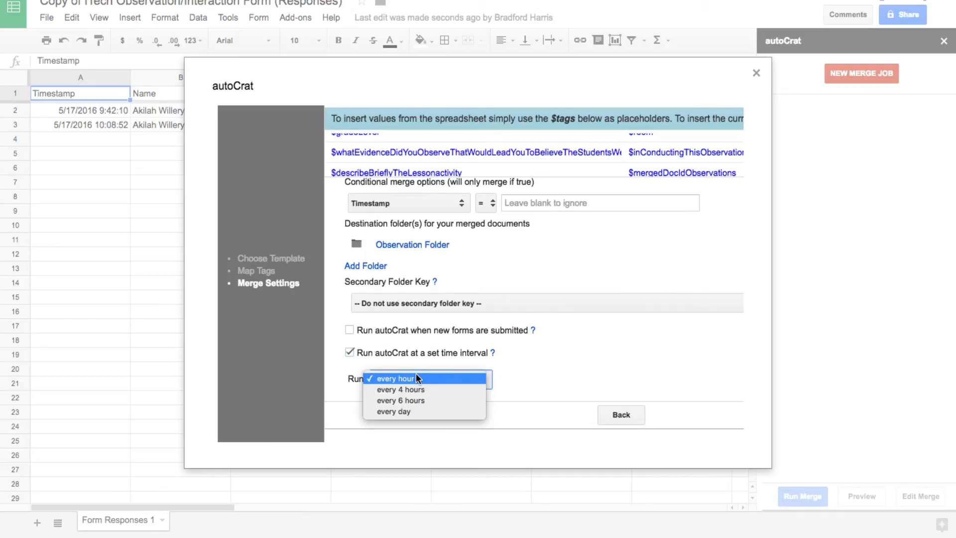
pyautogui.click(350, 352)
pyautogui.click(350, 352)
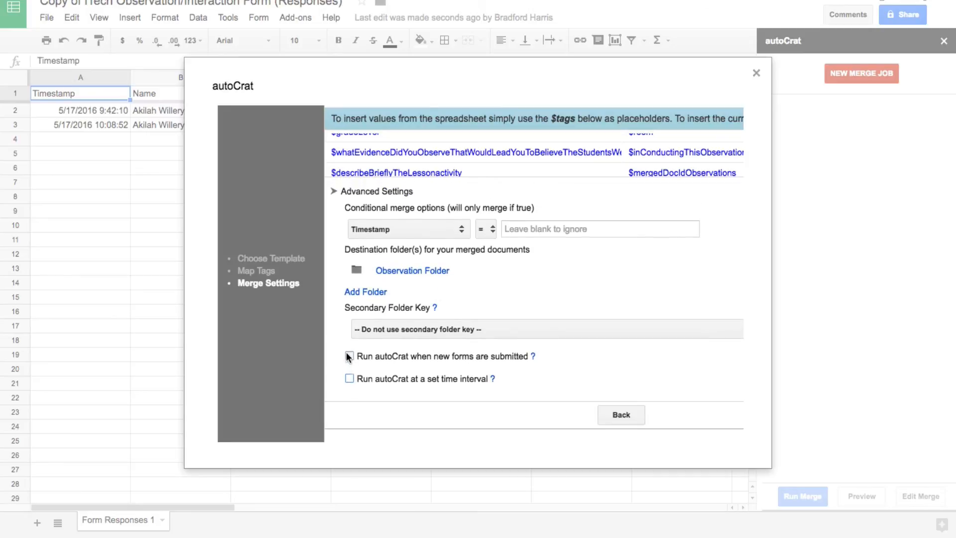
# - Set autoCrat to run when new forms are submitted and save the merge job
pyautogui.click(348, 356)
pyautogui.hscroll(3, 680, 397)
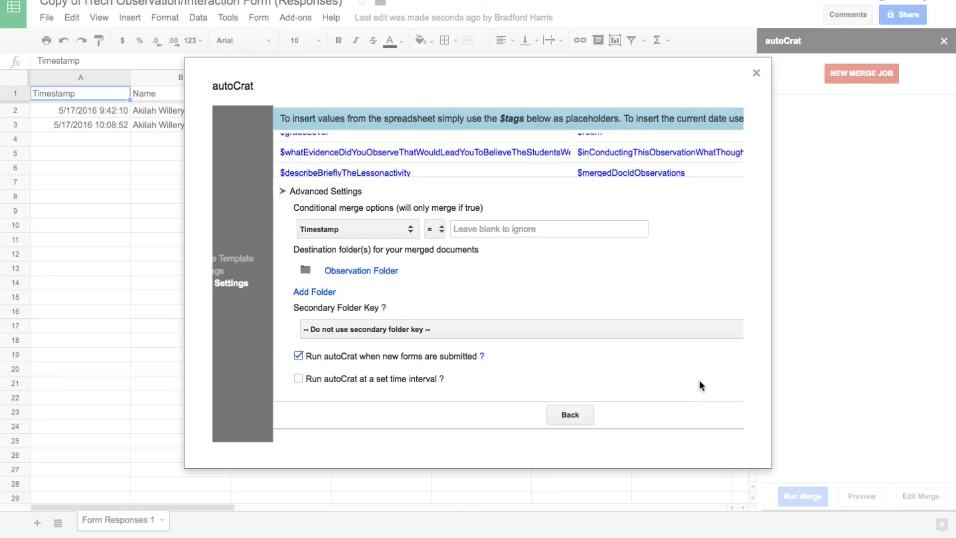
pyautogui.hscroll(10, 699, 380)
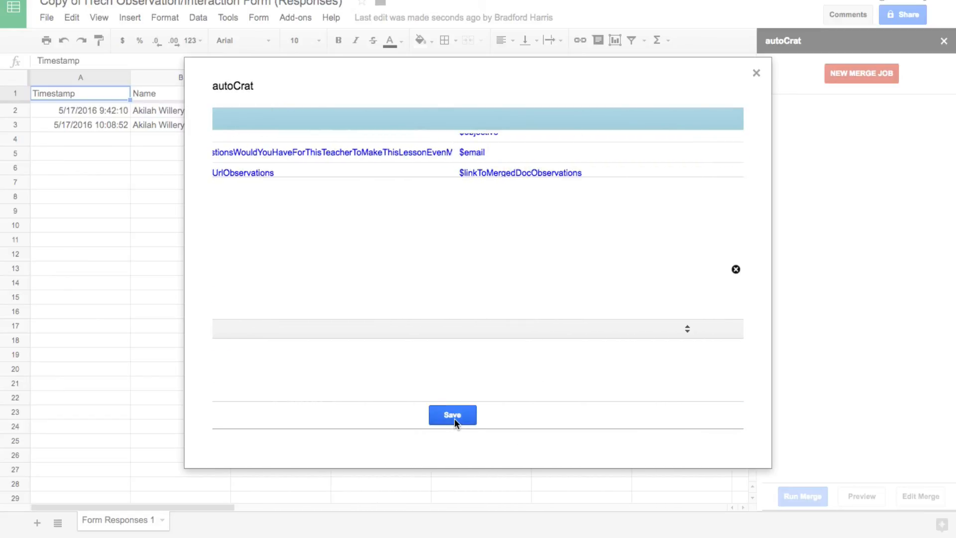
pyautogui.click(458, 413)
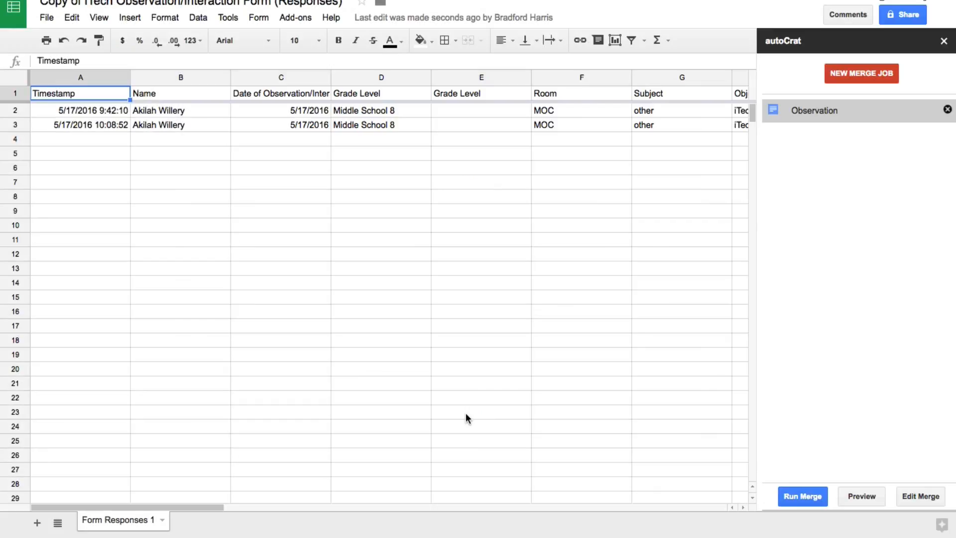